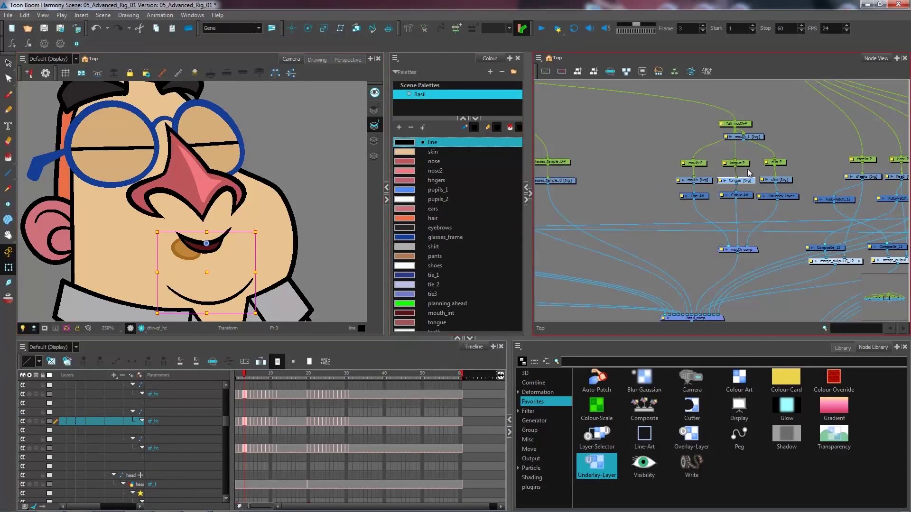
# Deselect, shift mouth_comp lower, and drag a Colour-Override node into the network.
pyautogui.click(747, 175)
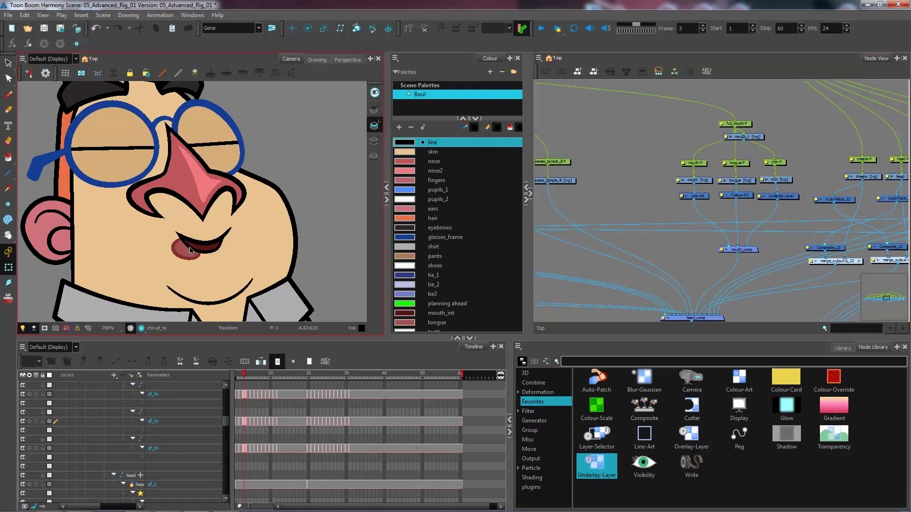
pyautogui.moveTo(753, 252); pyautogui.dragTo(748, 262)
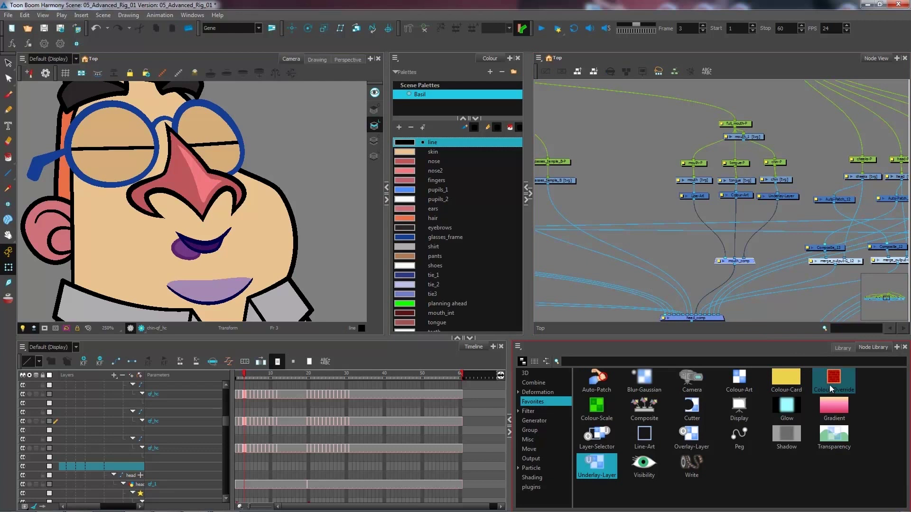
pyautogui.moveTo(829, 385); pyautogui.dragTo(719, 259)
# Route Line-Art's output through the Colour-Override node into mouth_comp.
pyautogui.moveTo(694, 202); pyautogui.dragTo(729, 245)
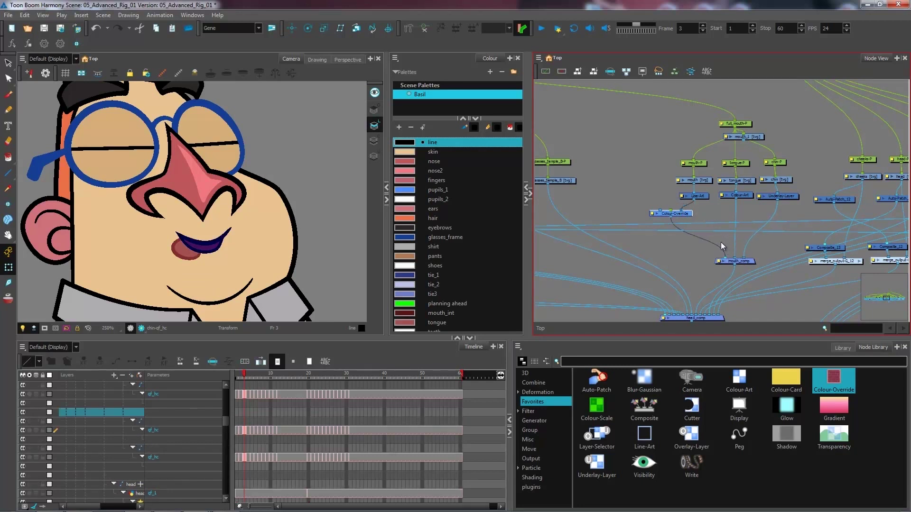
pyautogui.doubleClick(654, 216)
# Set the Colour-Override to Render Selected Colours with only the Basil palette's 'line' colour.
pyautogui.click(252, 238)
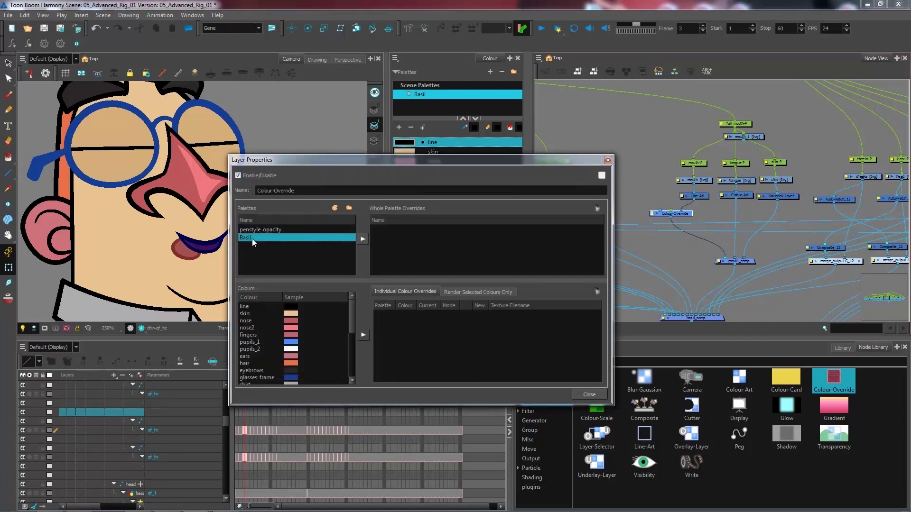
pyautogui.moveTo(320, 162); pyautogui.dragTo(391, 171)
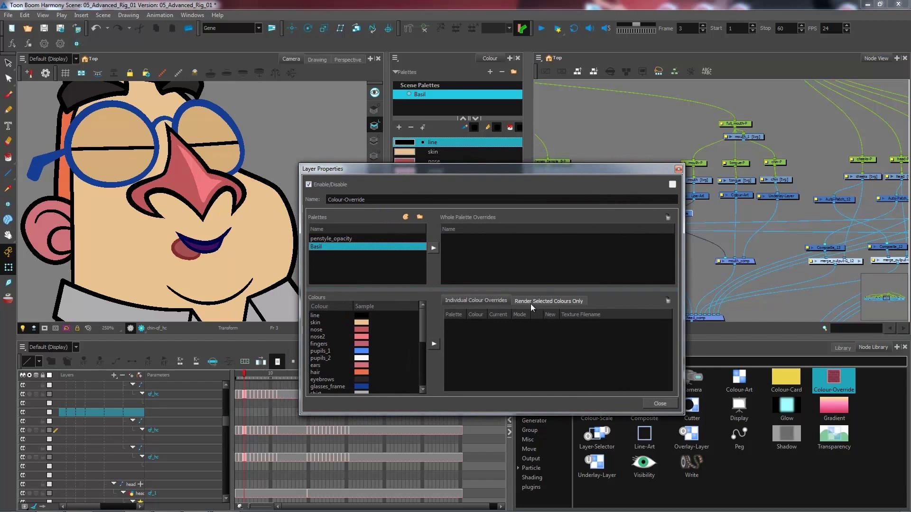
pyautogui.moveTo(425, 323)
pyautogui.mouseDown()
pyautogui.moveTo(423, 354)
pyautogui.moveTo(431, 312)
pyautogui.mouseUp()
pyautogui.click(531, 301)
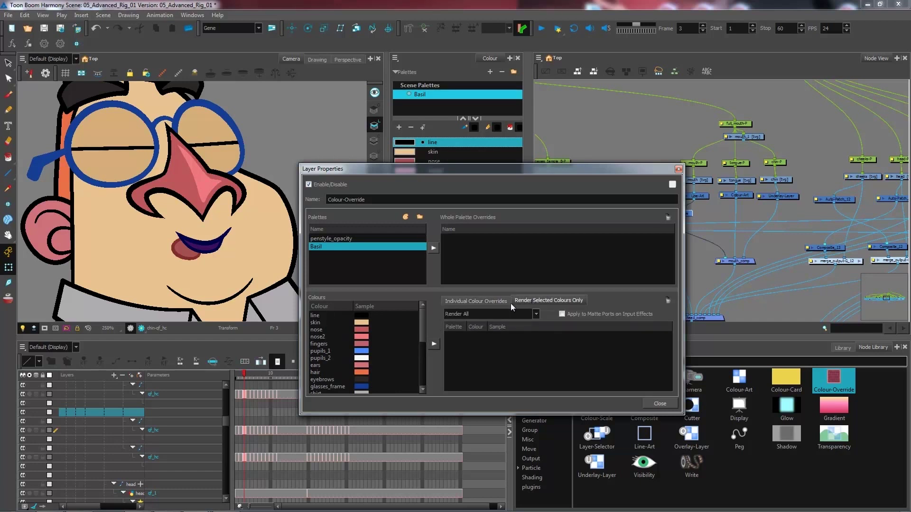
pyautogui.click(476, 314)
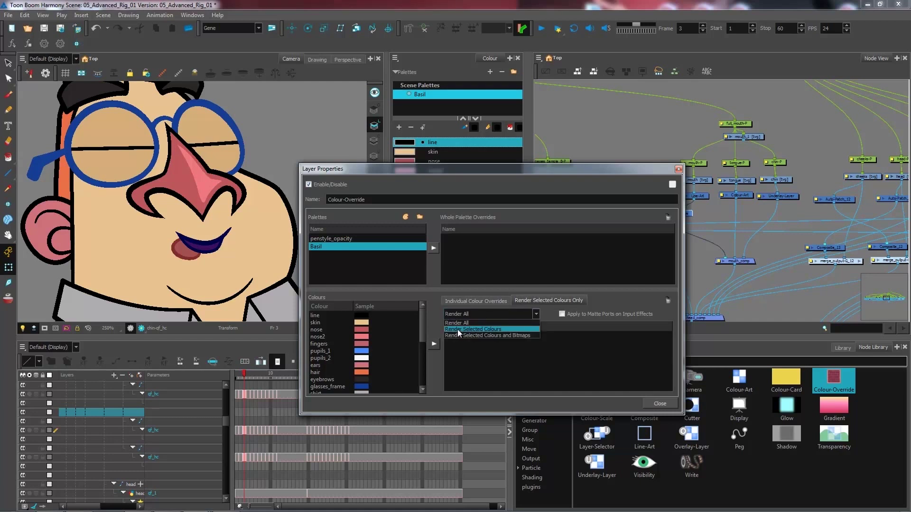
pyautogui.click(475, 330)
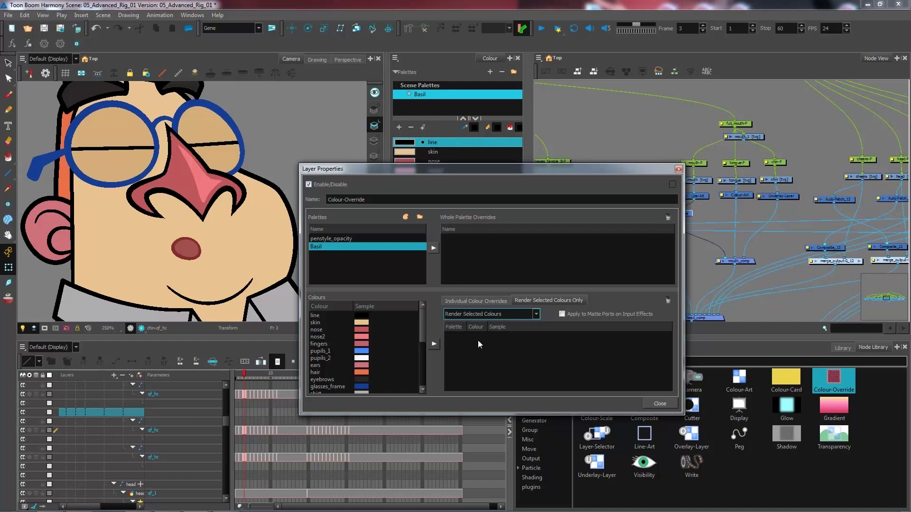
pyautogui.click(316, 316)
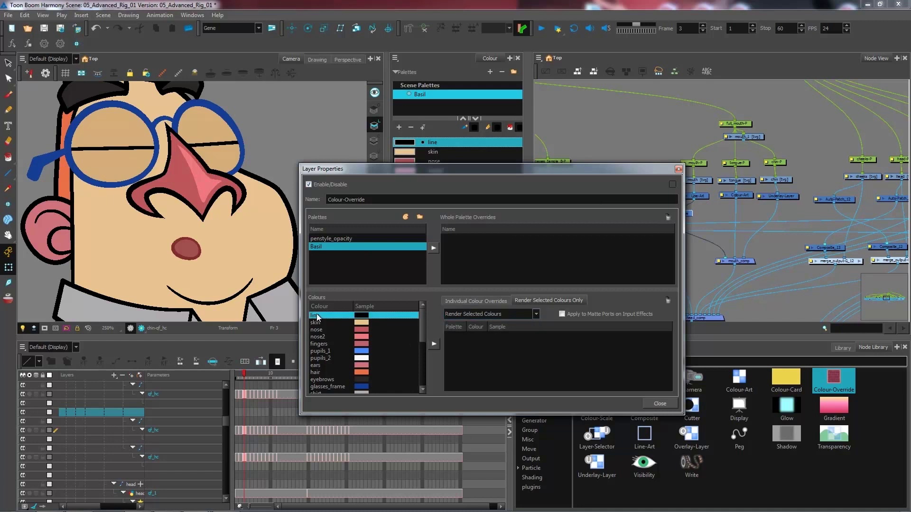
pyautogui.moveTo(317, 317); pyautogui.dragTo(485, 352)
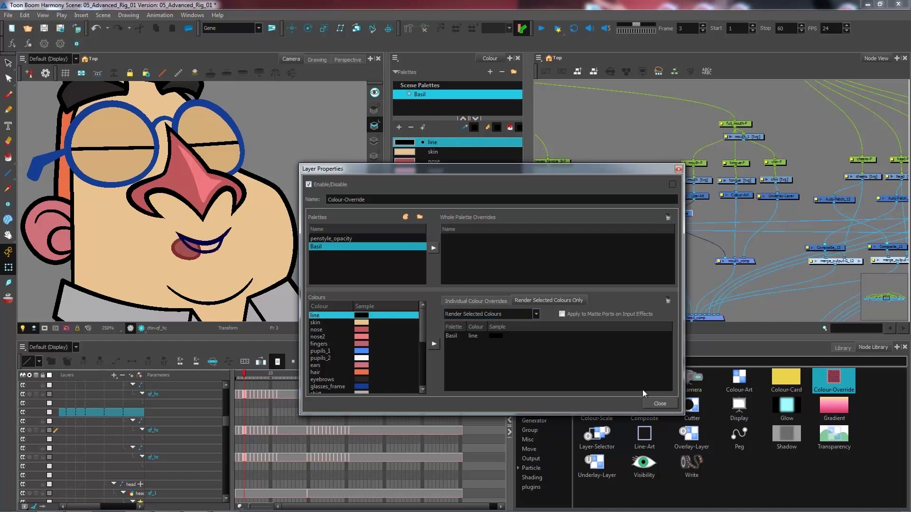
pyautogui.click(660, 404)
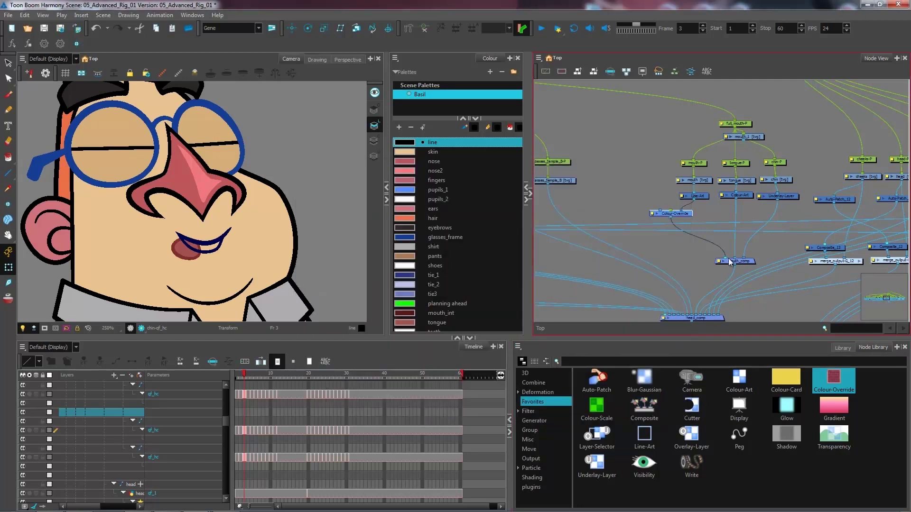
# Change the override node's name to 'CoOv_linemouth'.
pyautogui.doubleClick(650, 215)
pyautogui.press('Tab')
pyautogui.write('C')
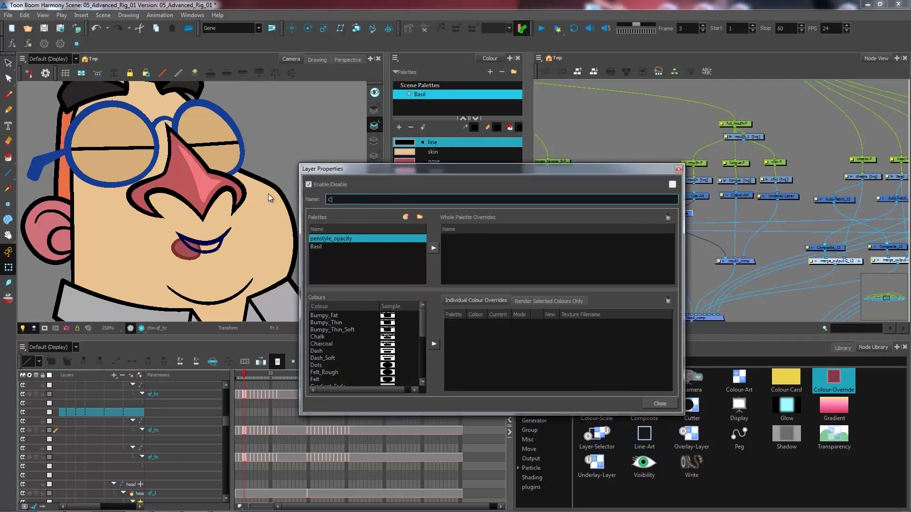
pyautogui.write('oOv_linemouth')
pyautogui.click(678, 169)
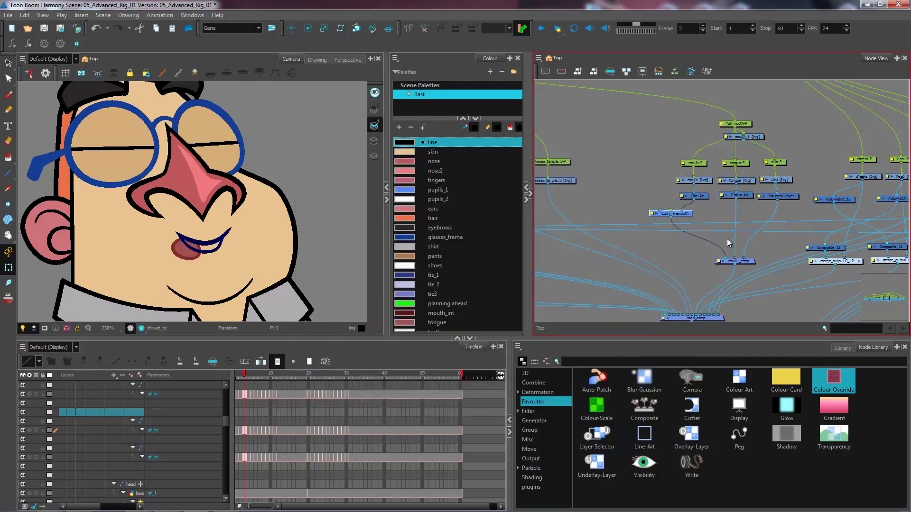
# Place a second Colour-Override beside CoOv_linemouth and connect its output to mouth_comp.
pyautogui.moveTo(679, 214); pyautogui.dragTo(671, 215)
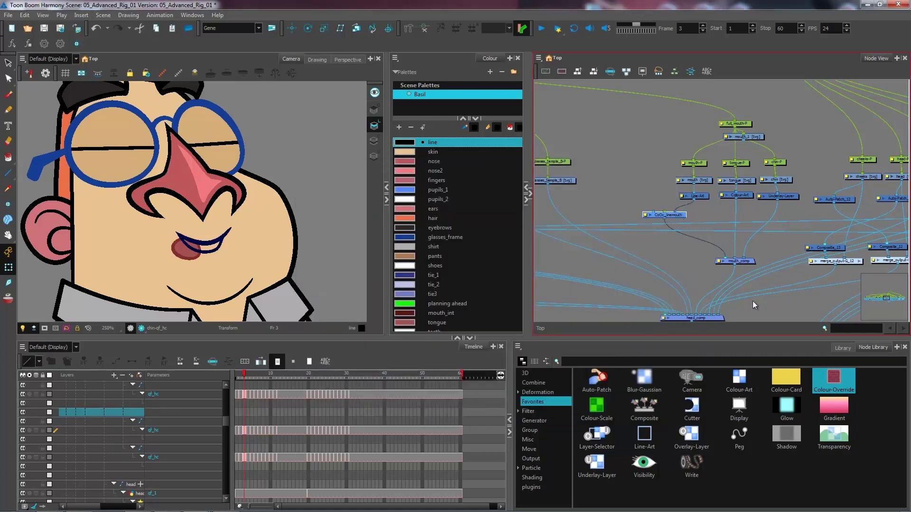
pyautogui.moveTo(708, 211); pyautogui.dragTo(731, 212)
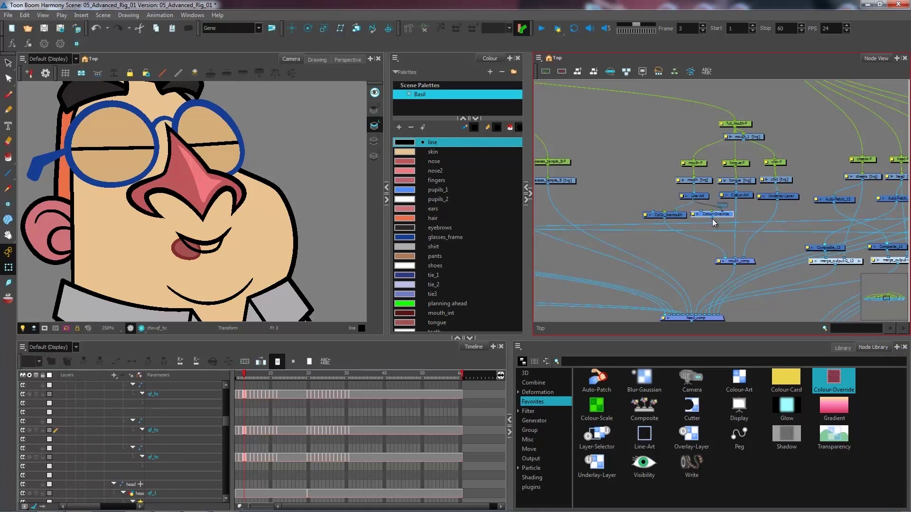
pyautogui.moveTo(728, 229); pyautogui.dragTo(736, 261)
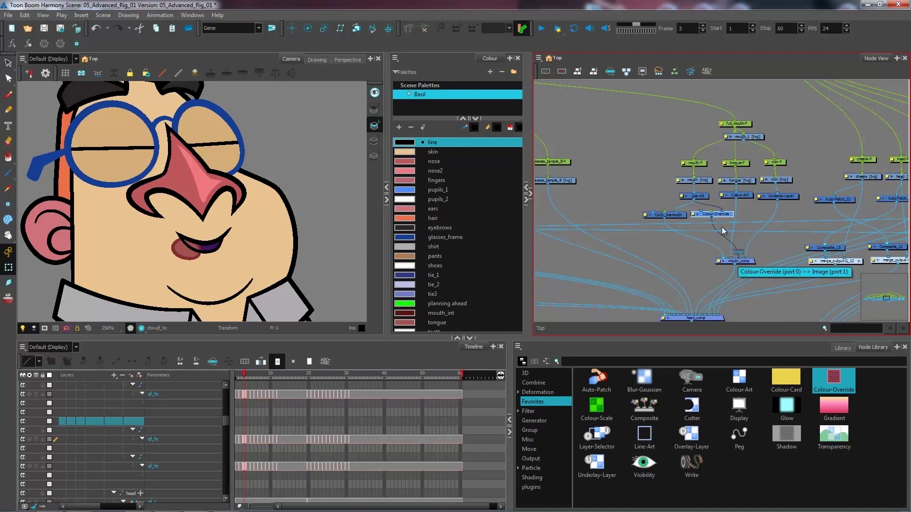
pyautogui.click(692, 215)
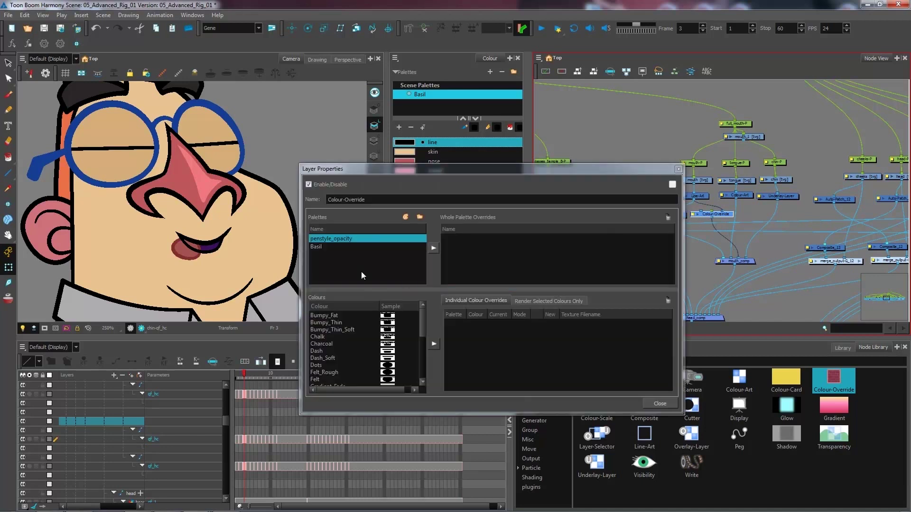
# Set the second override to render only the Basil palette's 'mouth_int' colour.
pyautogui.click(324, 247)
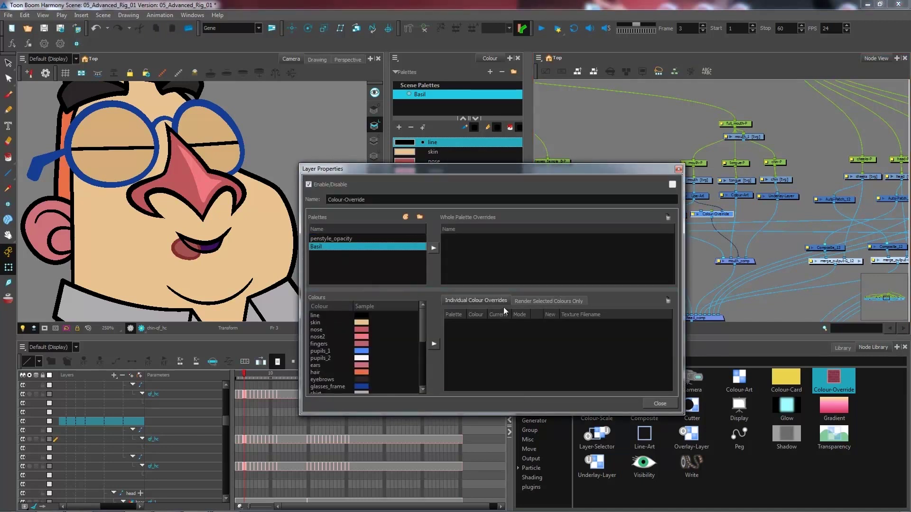
pyautogui.click(533, 301)
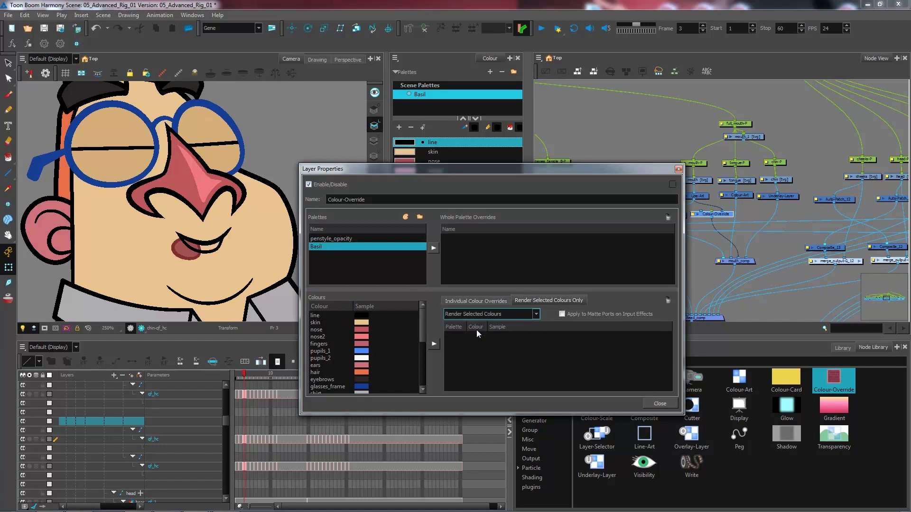
pyautogui.moveTo(424, 324); pyautogui.dragTo(400, 362)
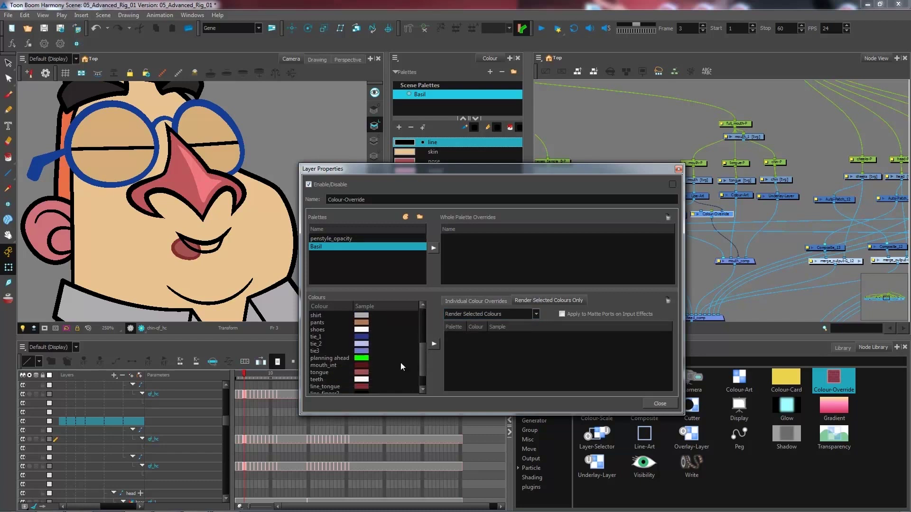
pyautogui.click(325, 364)
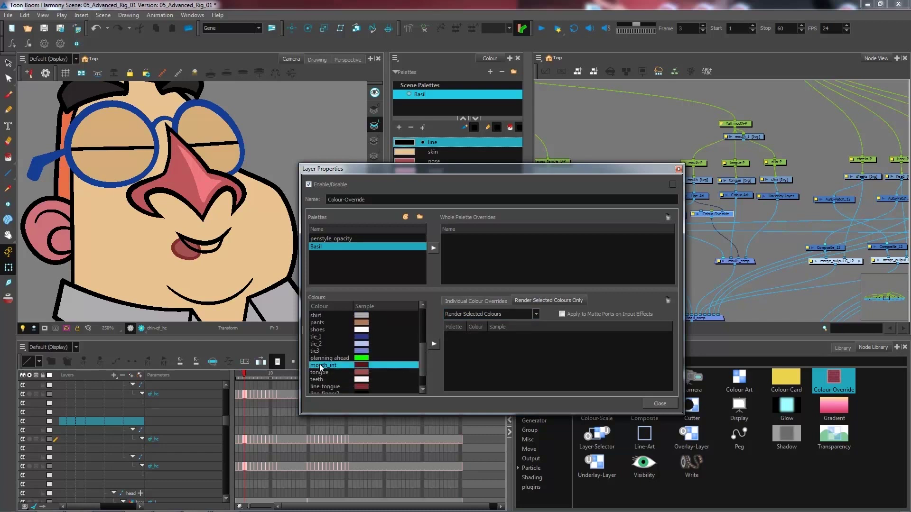
pyautogui.moveTo(319, 365); pyautogui.dragTo(484, 347)
pyautogui.click(660, 403)
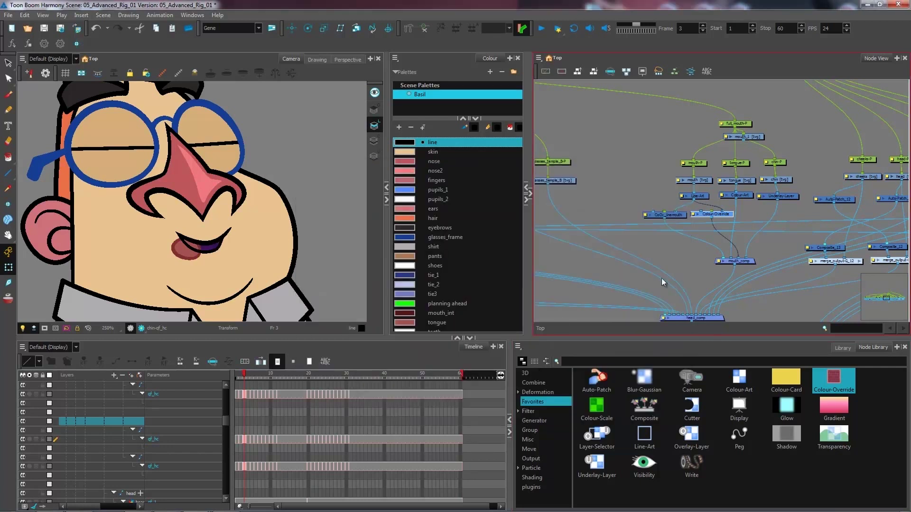
# Deselect, select mouth_comp to move it down, and choose Cutter in the Node Library.
pyautogui.click(682, 265)
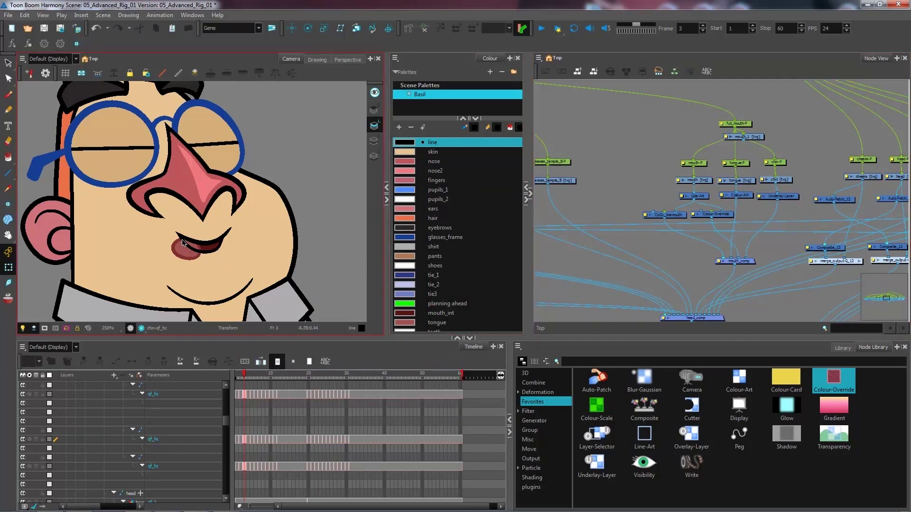
pyautogui.click(750, 264)
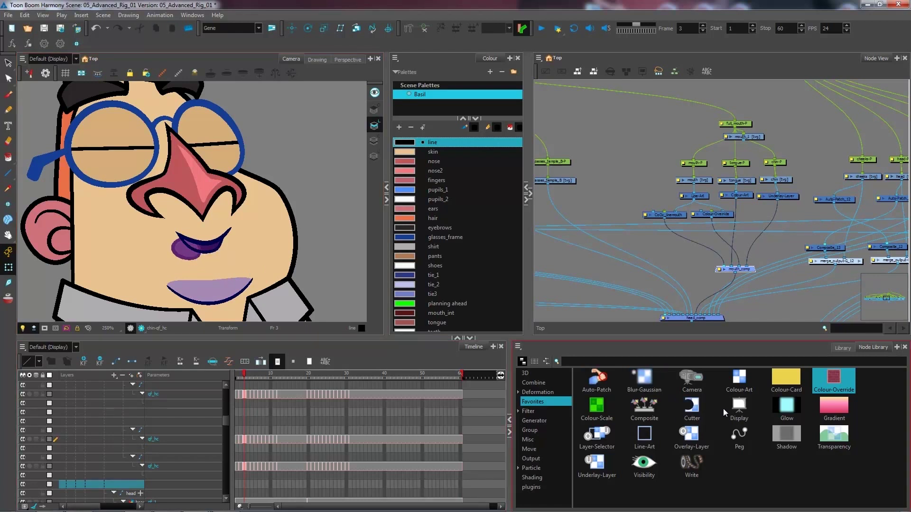
pyautogui.click(694, 408)
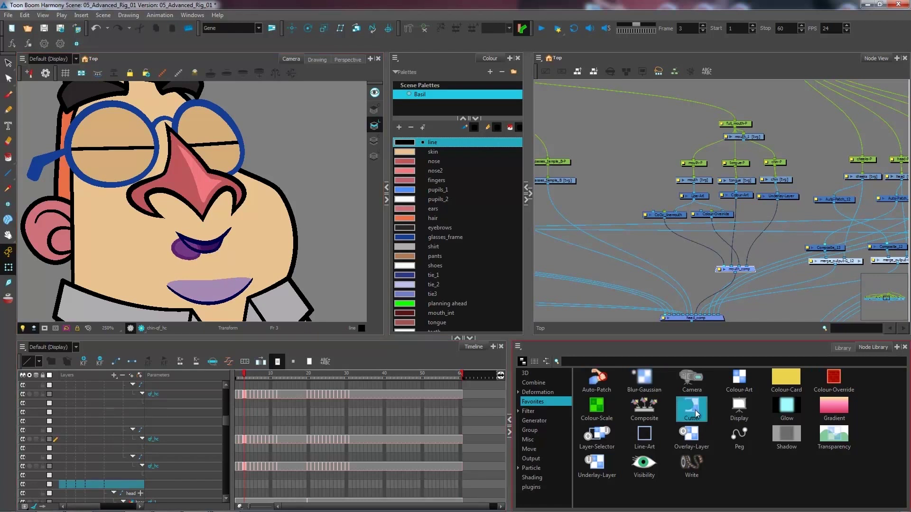
# Insert a Cutter node on the tongue's Colour-Art link into mouth_comp.
pyautogui.moveTo(695, 410); pyautogui.dragTo(738, 263)
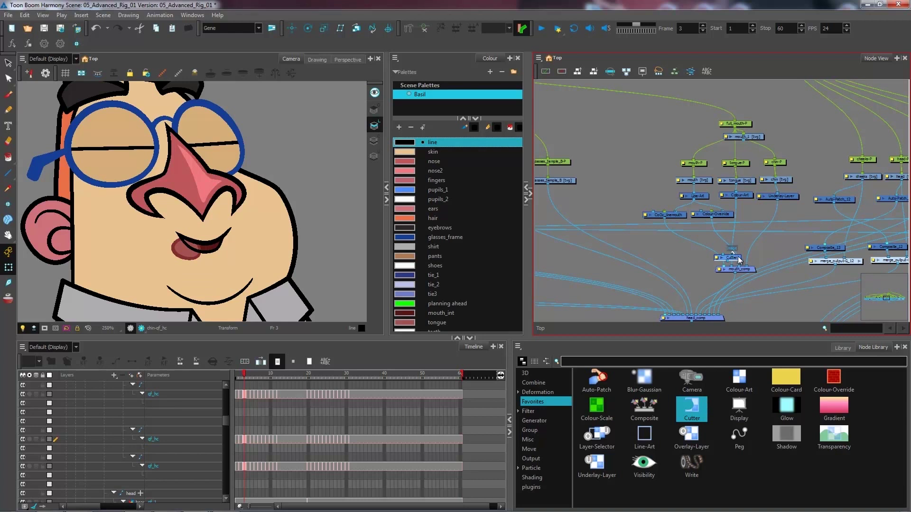
pyautogui.moveTo(735, 252); pyautogui.dragTo(738, 242)
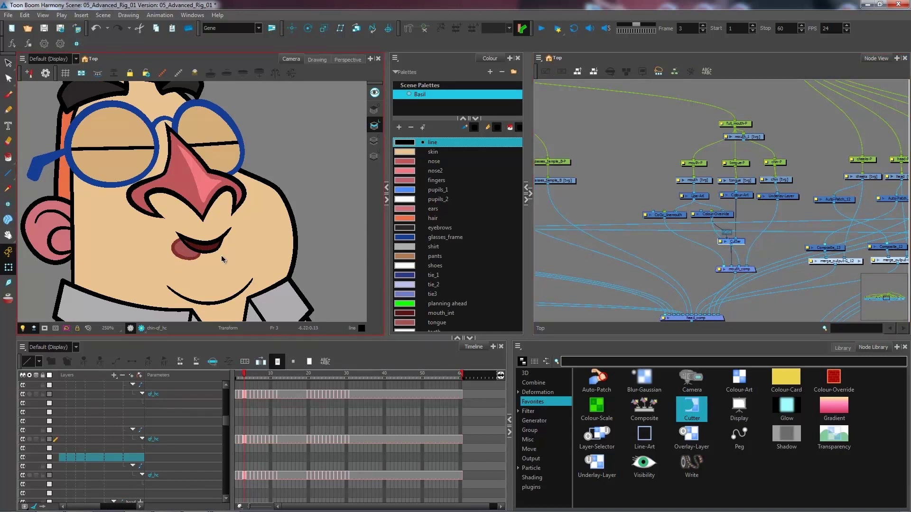
pyautogui.doubleClick(720, 241)
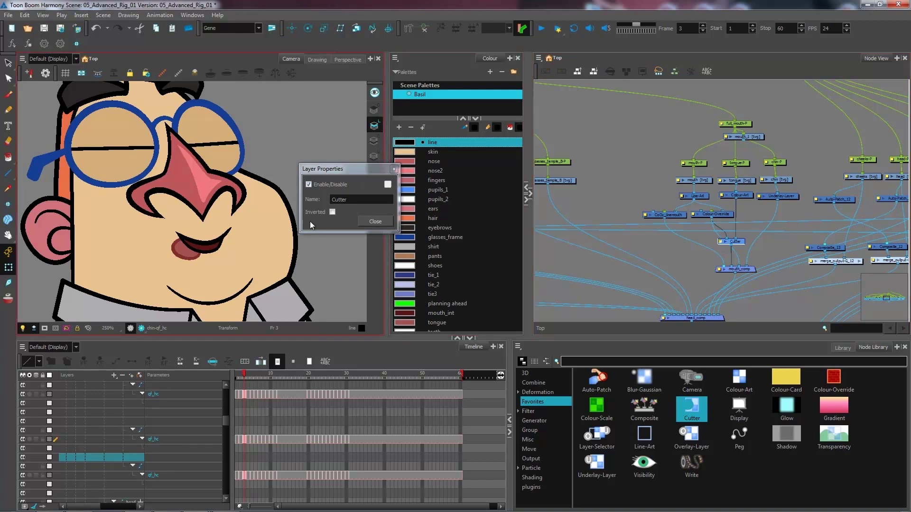
# Enable Inverted on the Cutter so the tongue shows only inside the mouth.
pyautogui.click(333, 213)
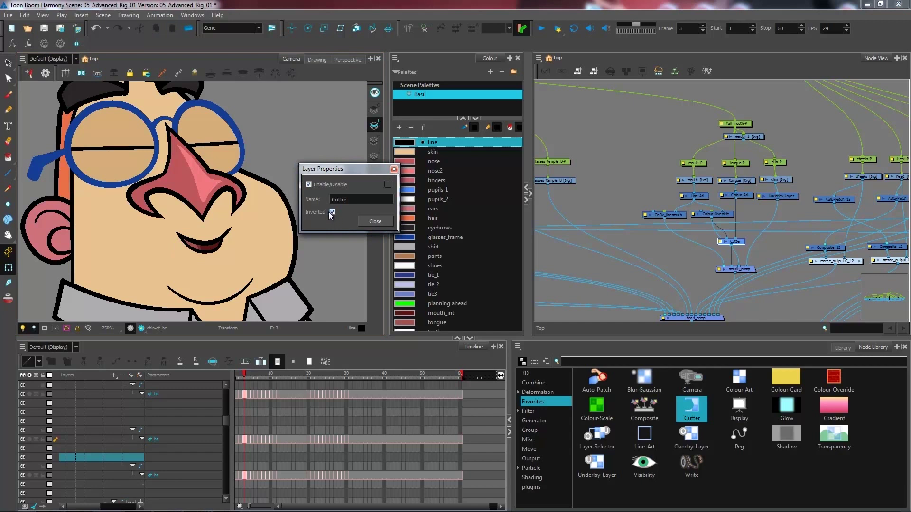
pyautogui.click(375, 222)
pyautogui.click(779, 254)
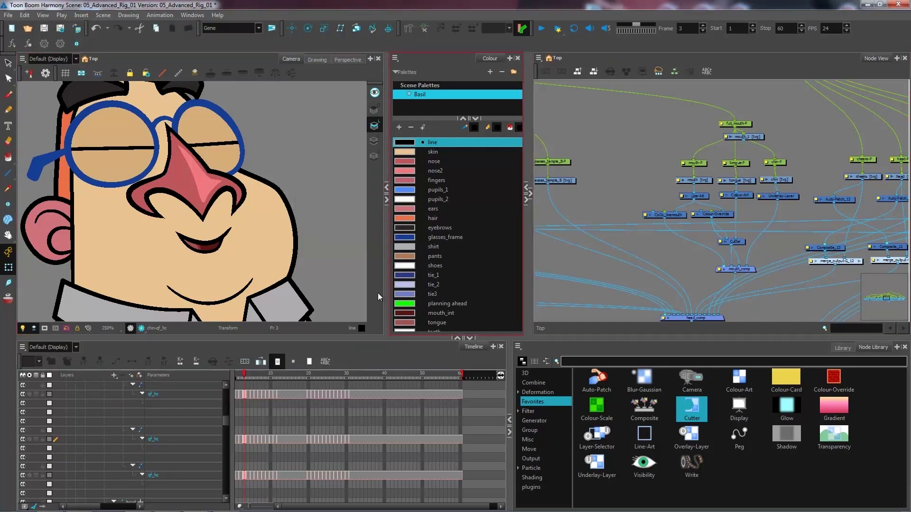
pyautogui.click(212, 287)
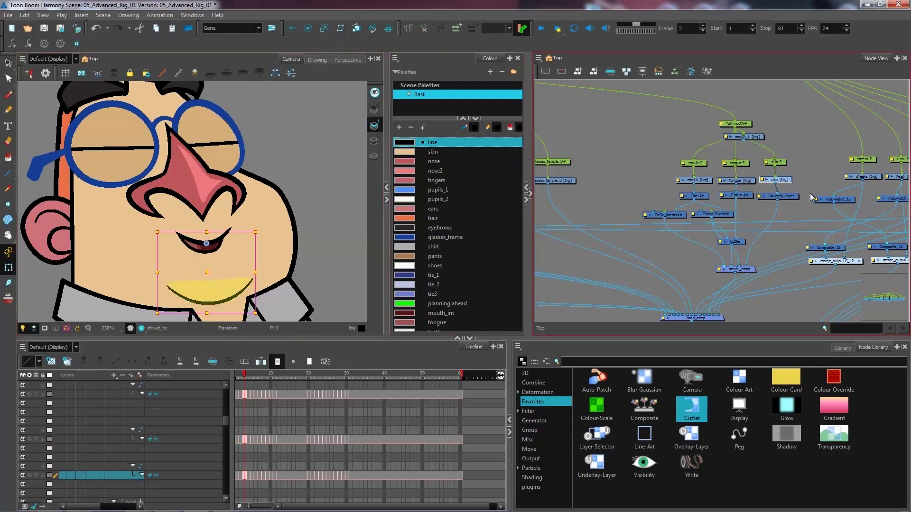
# Shift the chin slightly, then nudge the tongue's peg left and down on frame 4.
pyautogui.moveTo(216, 294); pyautogui.dragTo(216, 293)
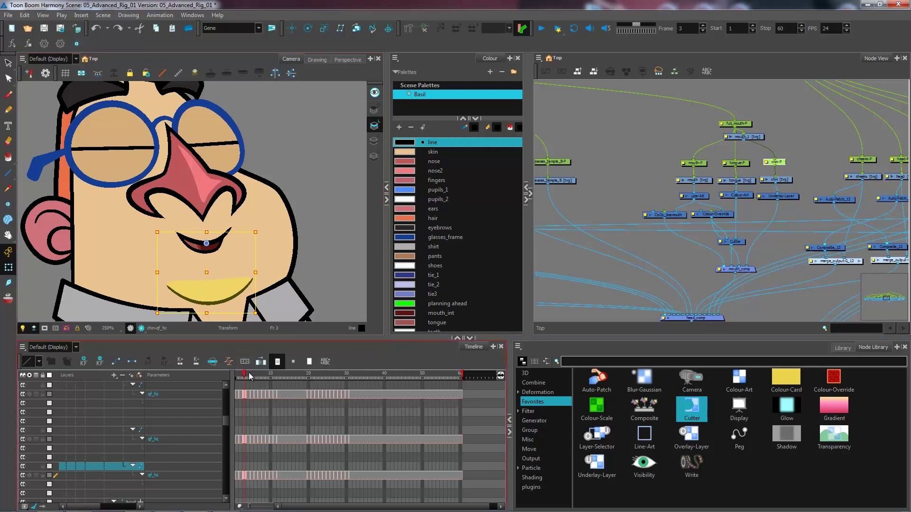
pyautogui.click(744, 180)
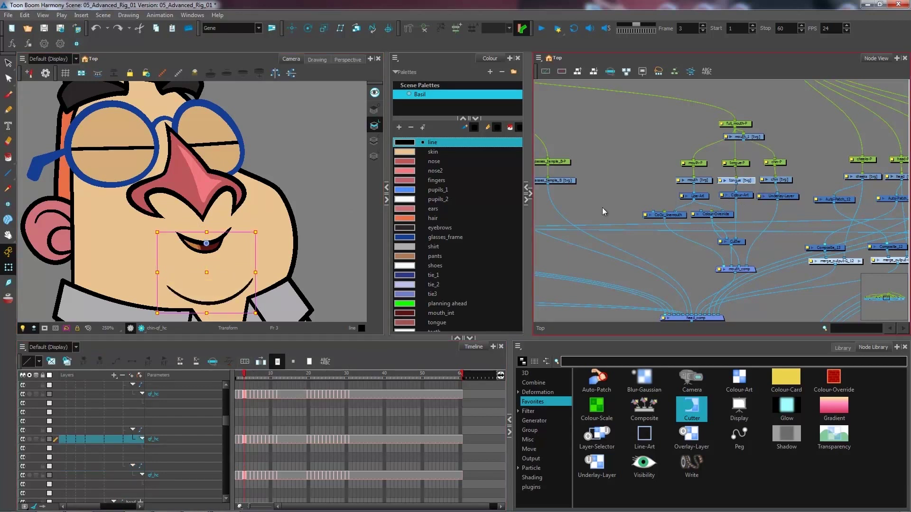
pyautogui.press('b')
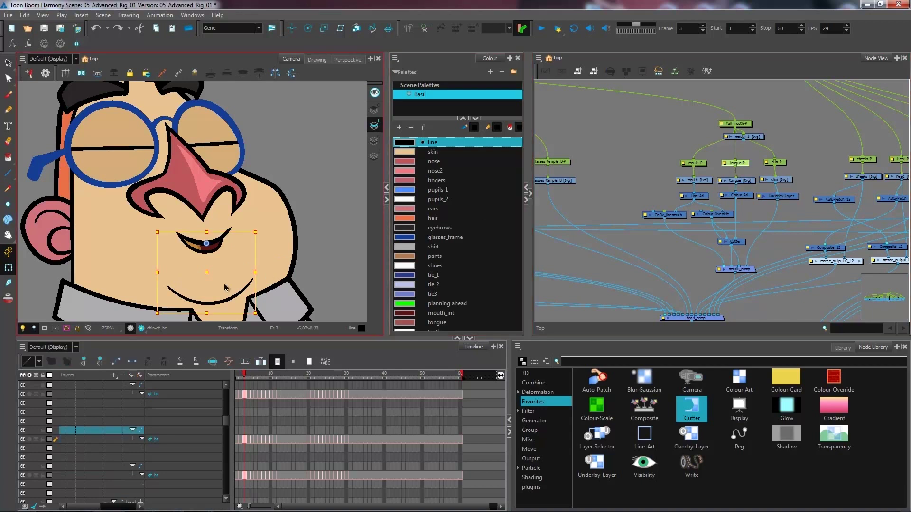
pyautogui.press('.')
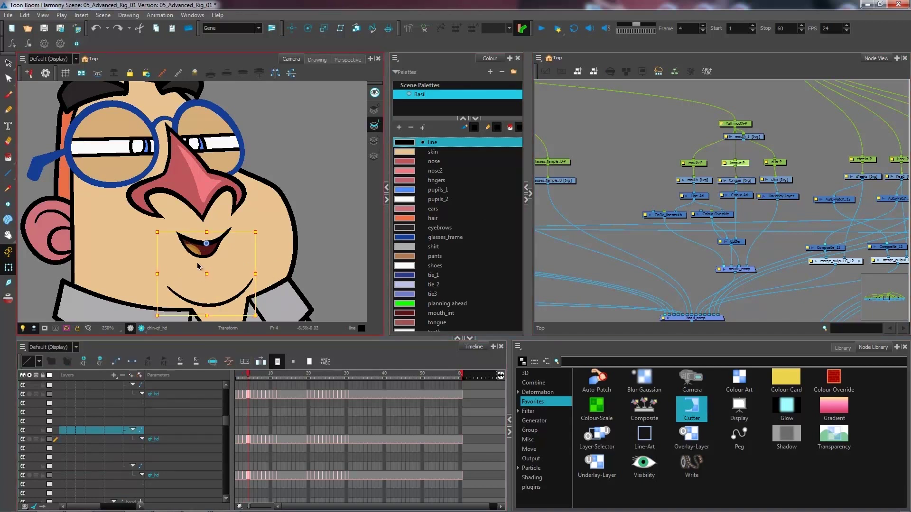
pyautogui.moveTo(197, 265)
pyautogui.mouseDown()
pyautogui.moveTo(188, 258)
pyautogui.moveTo(195, 252)
pyautogui.mouseUp()
# Shorten the mouth drawing vertically with the Transform tool.
pyautogui.click(707, 181)
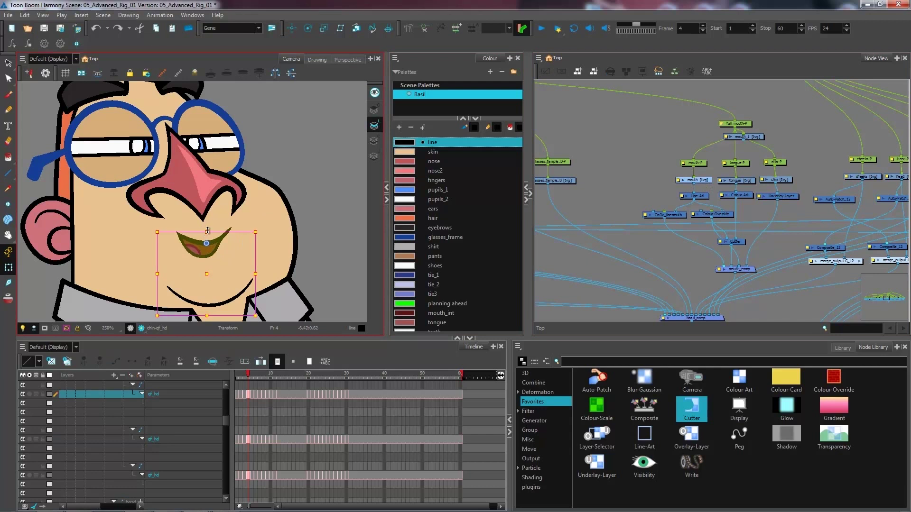
pyautogui.moveTo(207, 231); pyautogui.dragTo(206, 232)
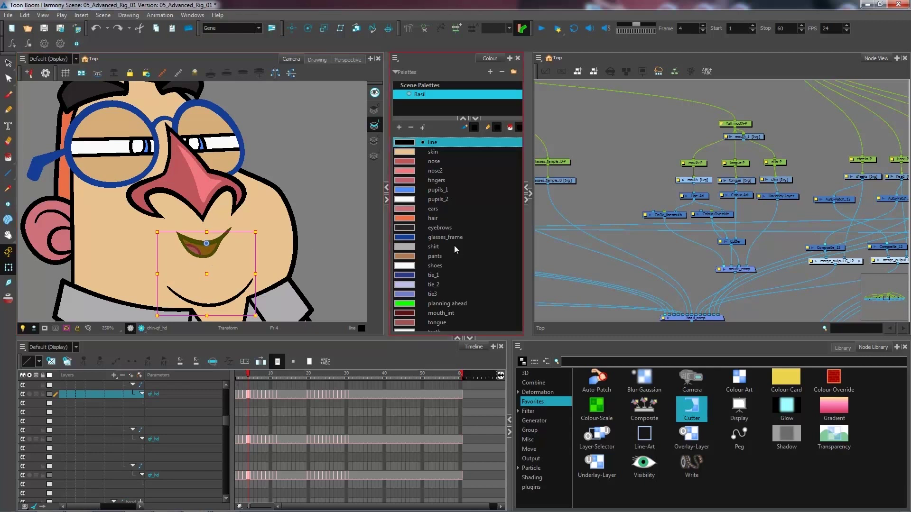
pyautogui.click(218, 379)
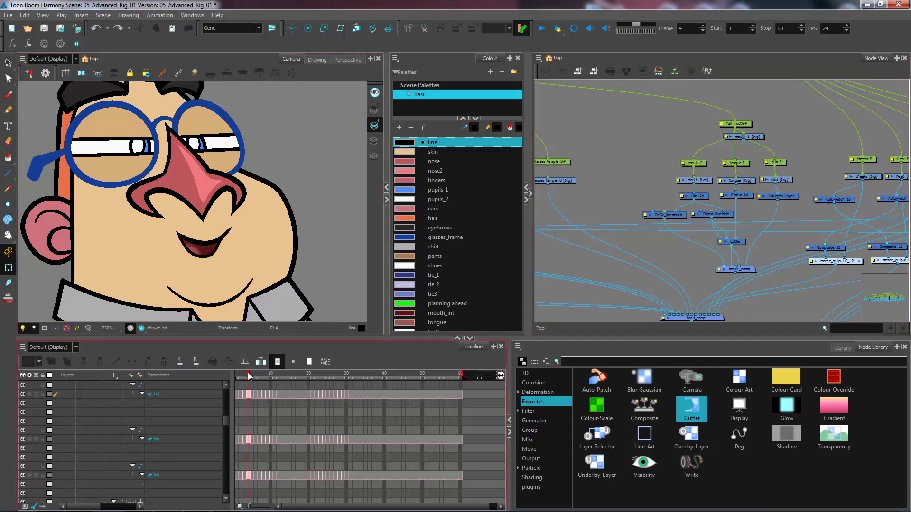
pyautogui.click(243, 373)
pyautogui.click(241, 373)
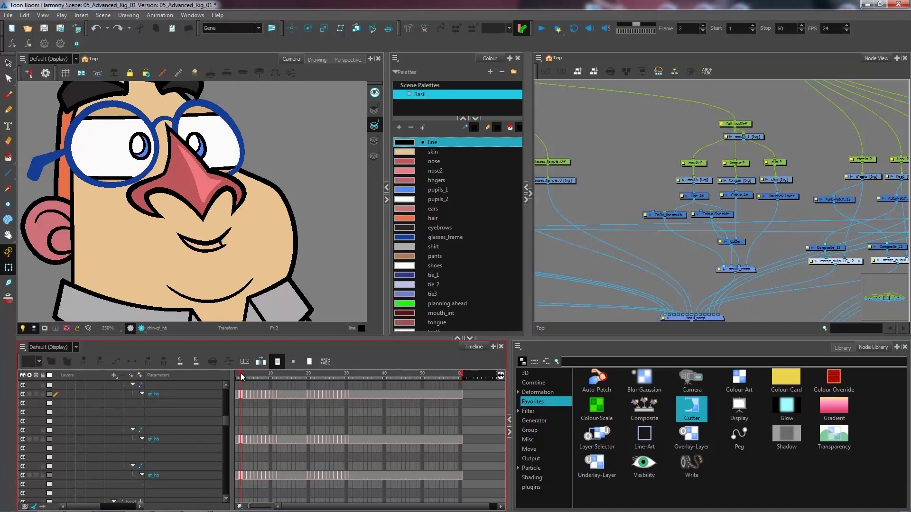
pyautogui.click(243, 373)
pyautogui.click(239, 373)
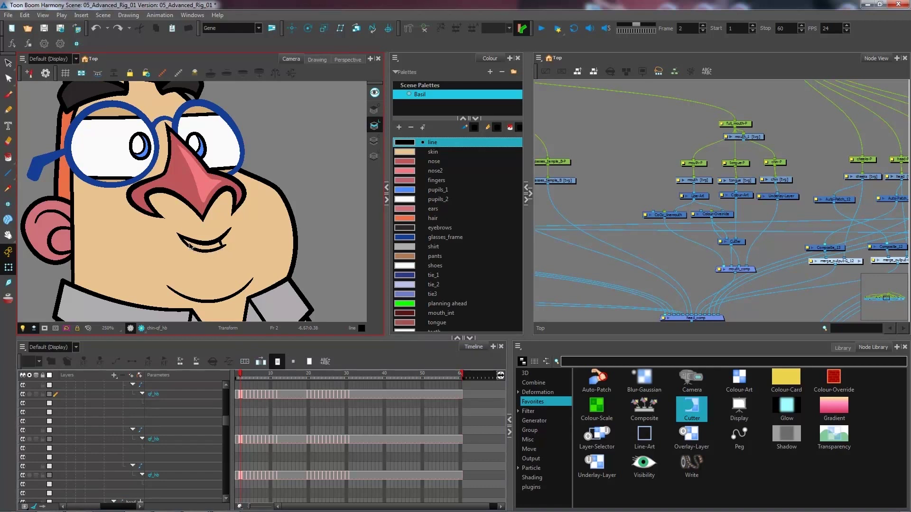
pyautogui.click(753, 188)
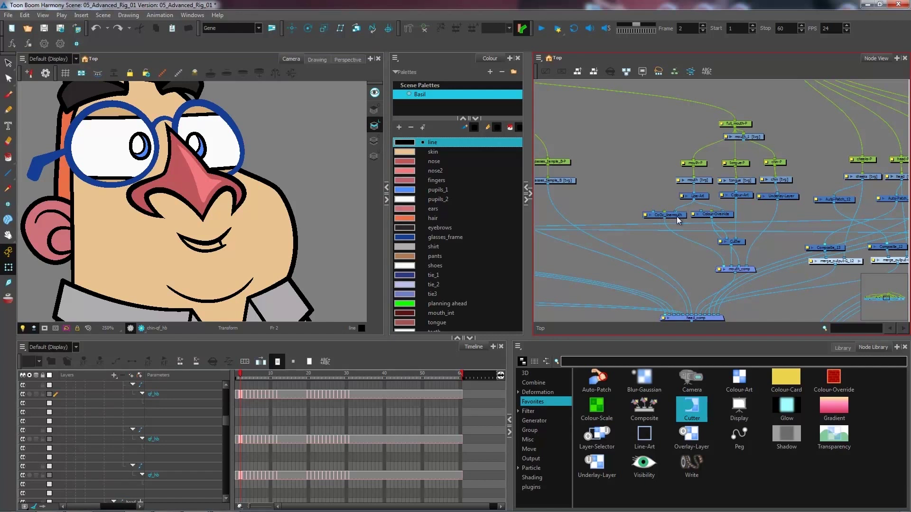
pyautogui.click(661, 217)
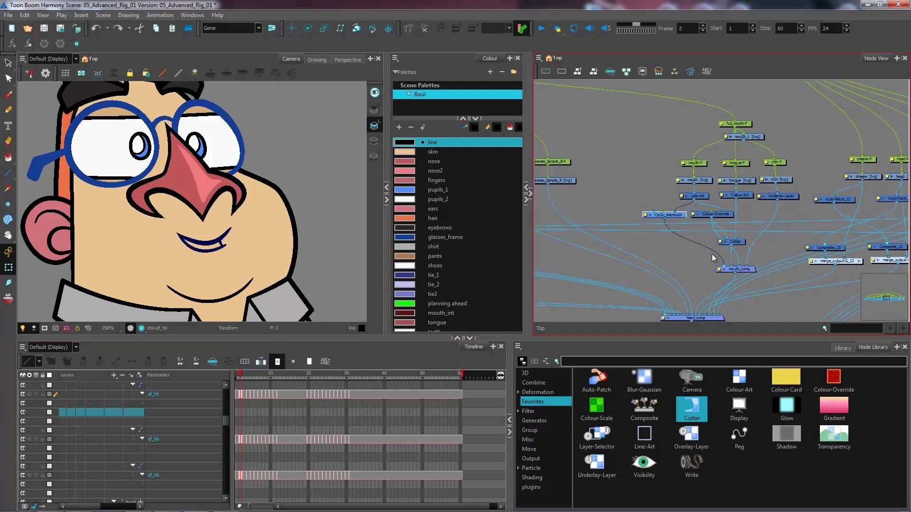
pyautogui.moveTo(724, 270)
pyautogui.click(244, 372)
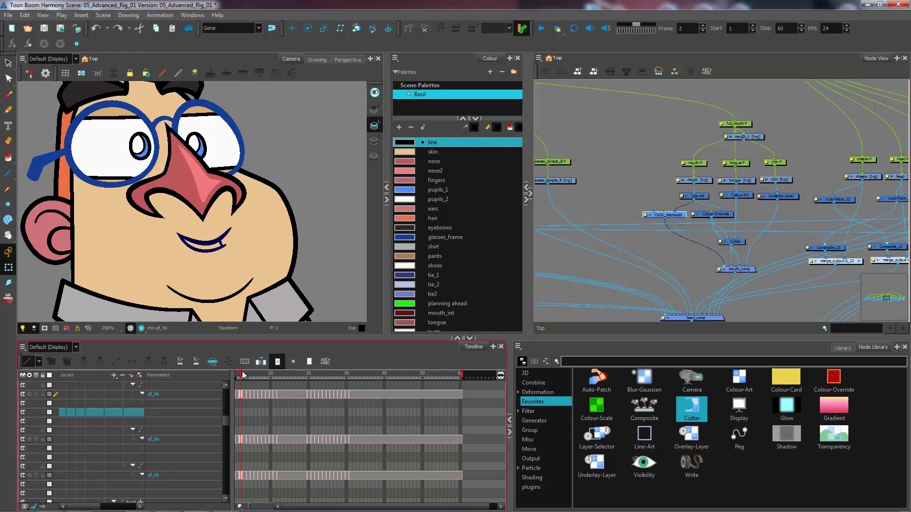
pyautogui.moveTo(244, 371); pyautogui.dragTo(269, 373)
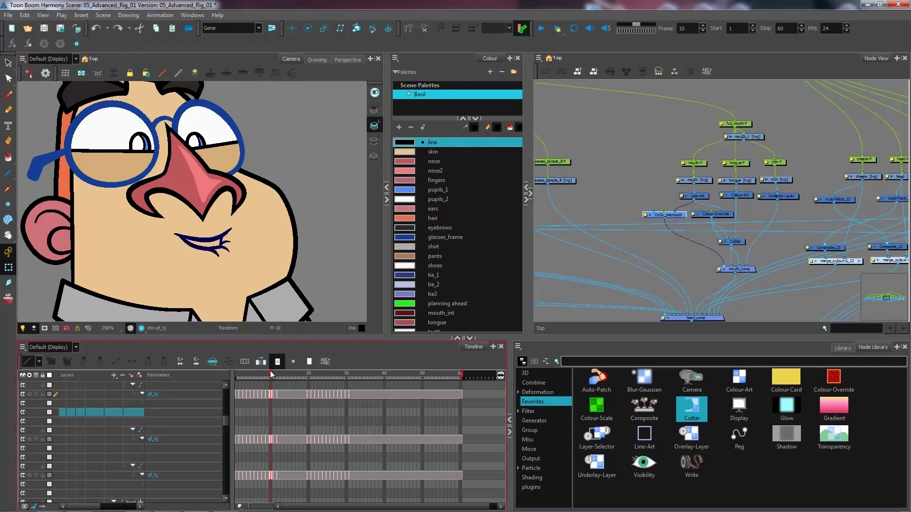
# At frame 12, with Select tool, 400% zoom and Light Table on, open CoOv_linemouth's Layer Properties.
pyautogui.moveTo(270, 372); pyautogui.dragTo(278, 371)
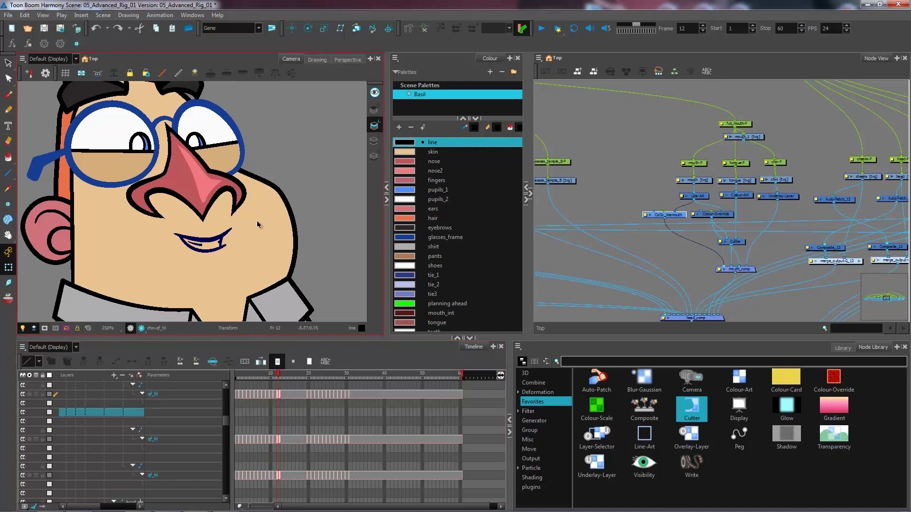
pyautogui.click(8, 62)
pyautogui.hotkey('shift', 'l')
pyautogui.press('2')
pyautogui.press('2')
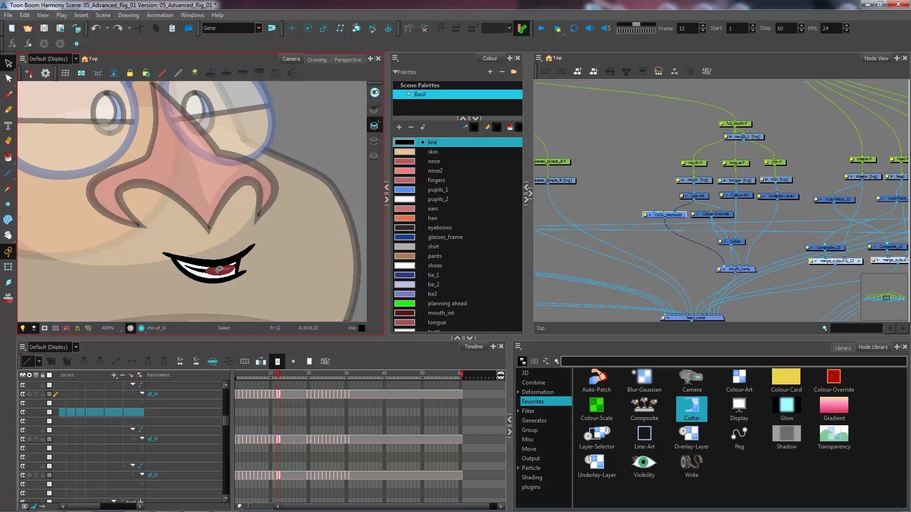
pyautogui.doubleClick(646, 218)
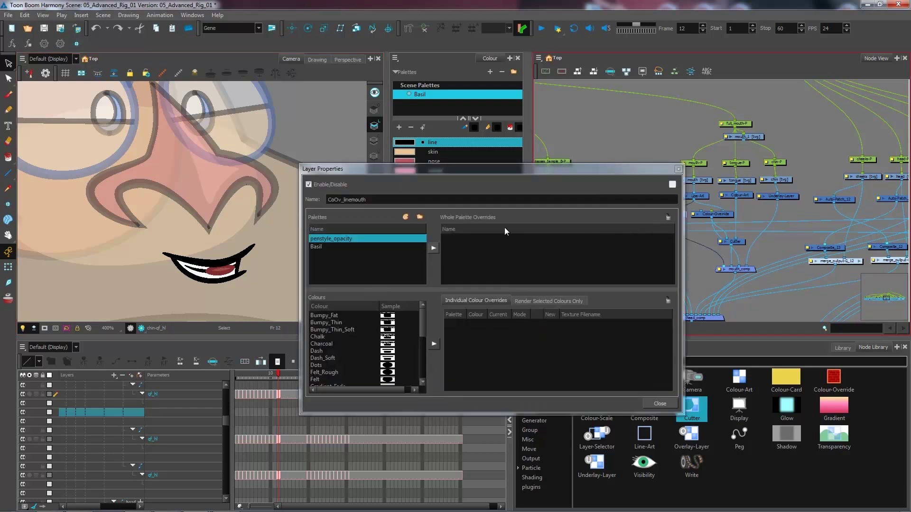
# Set CoOv_linemouth to Render Selected Colours Only, adding Basil's tongue, teeth and line_tongue colours.
pyautogui.click(340, 247)
pyautogui.click(546, 301)
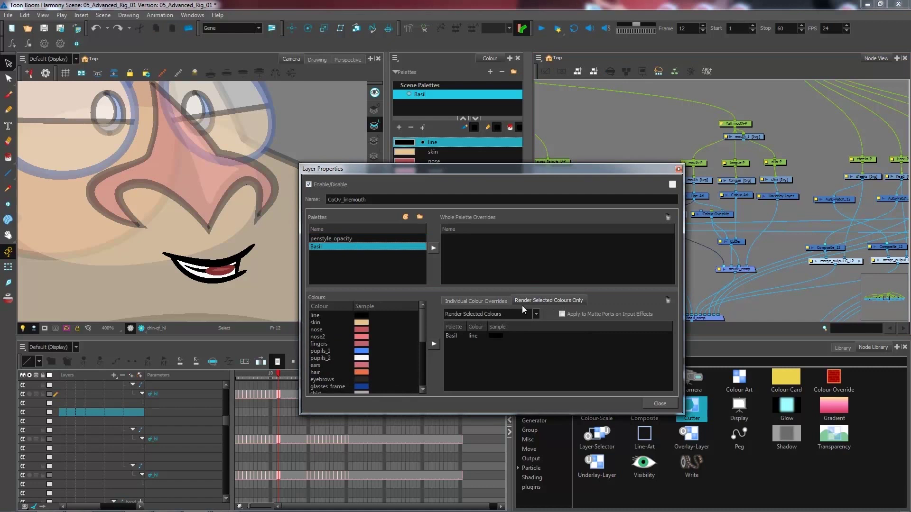
pyautogui.moveTo(465, 177); pyautogui.dragTo(595, 153)
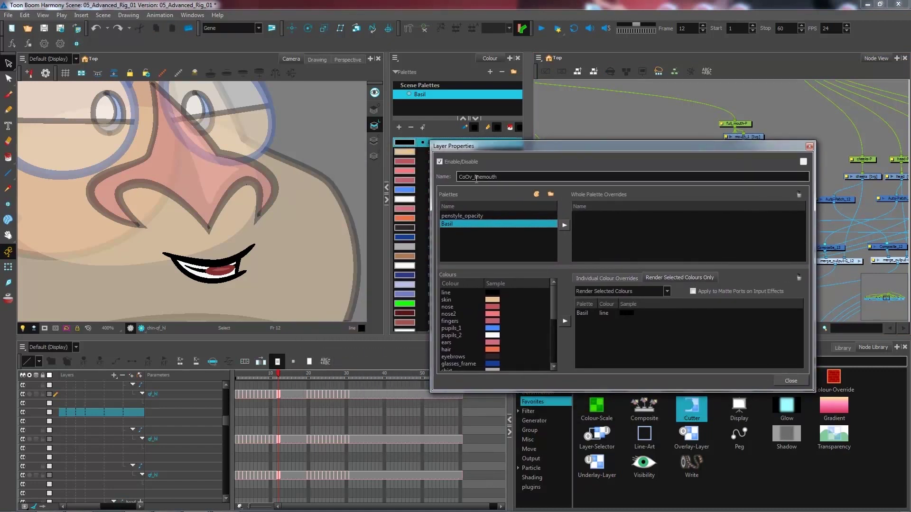
pyautogui.moveTo(553, 302); pyautogui.dragTo(557, 329)
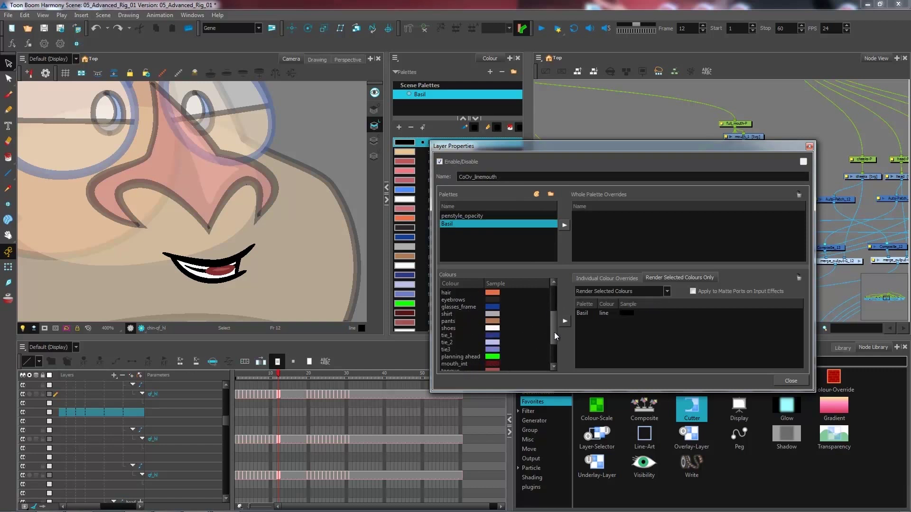
pyautogui.moveTo(554, 333); pyautogui.dragTo(554, 341)
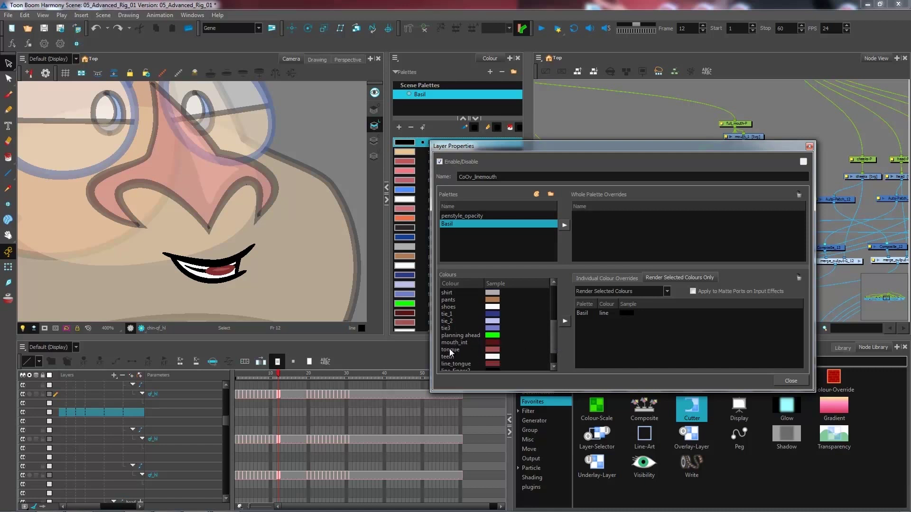
pyautogui.moveTo(452, 350); pyautogui.dragTo(636, 346)
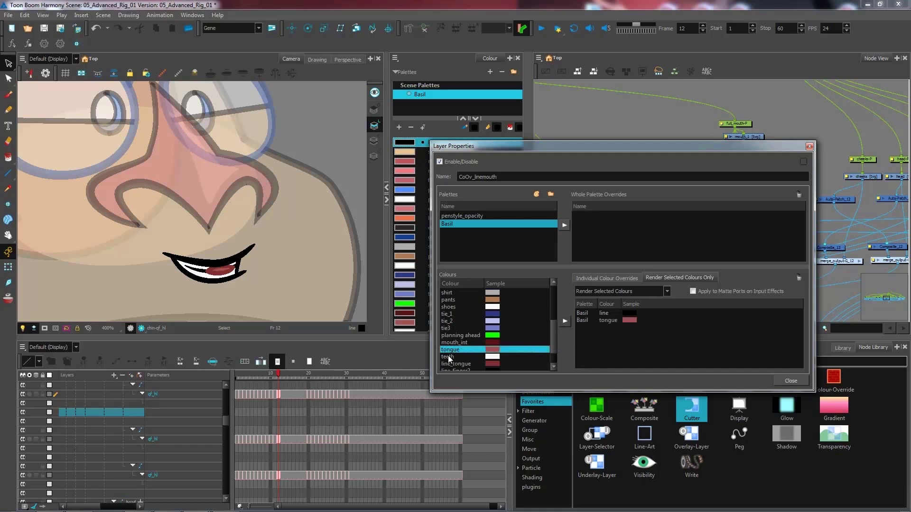
pyautogui.moveTo(448, 355); pyautogui.dragTo(636, 351)
pyautogui.click(454, 364)
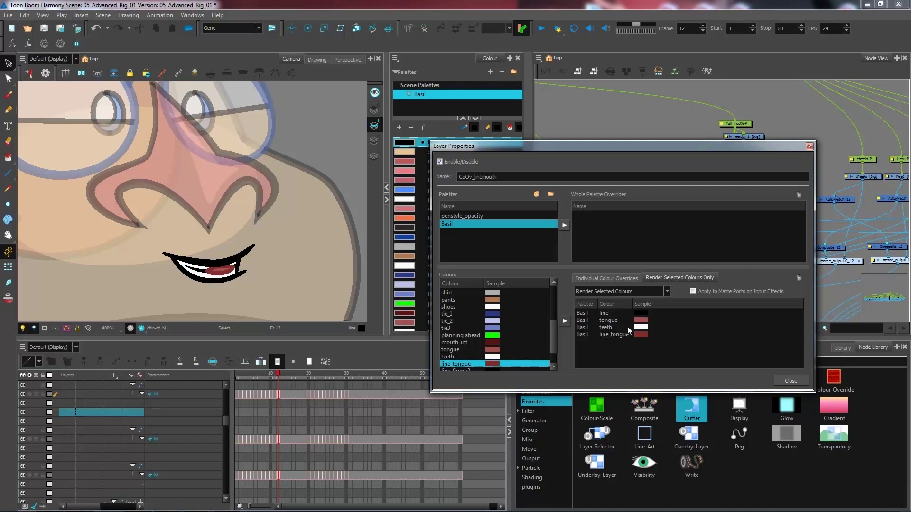
pyautogui.click(790, 381)
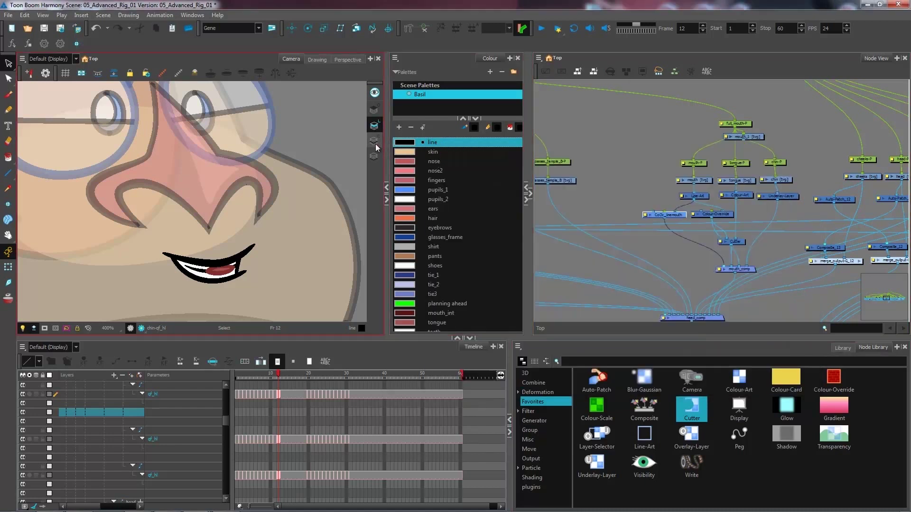
# Return to the Transform tool with Light Table off, scrub back to early frames, and zoom out to 250%.
pyautogui.click(704, 201)
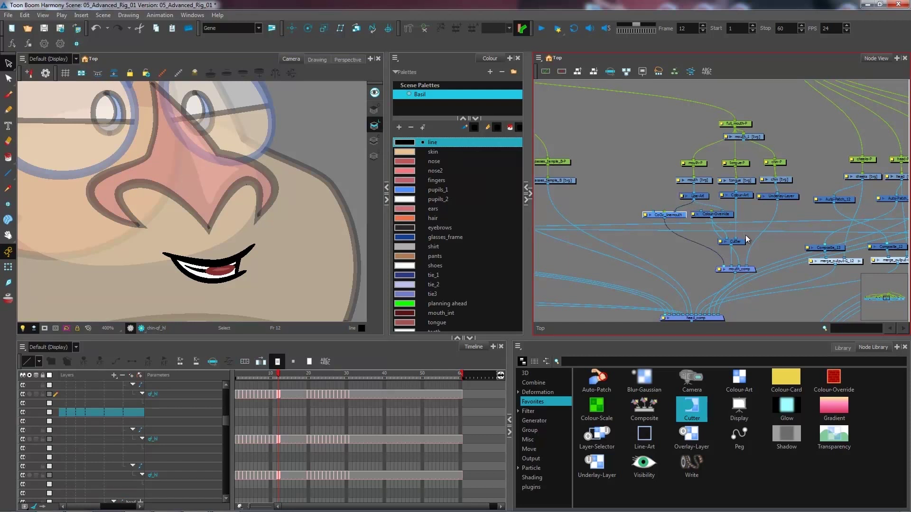
pyautogui.click(8, 267)
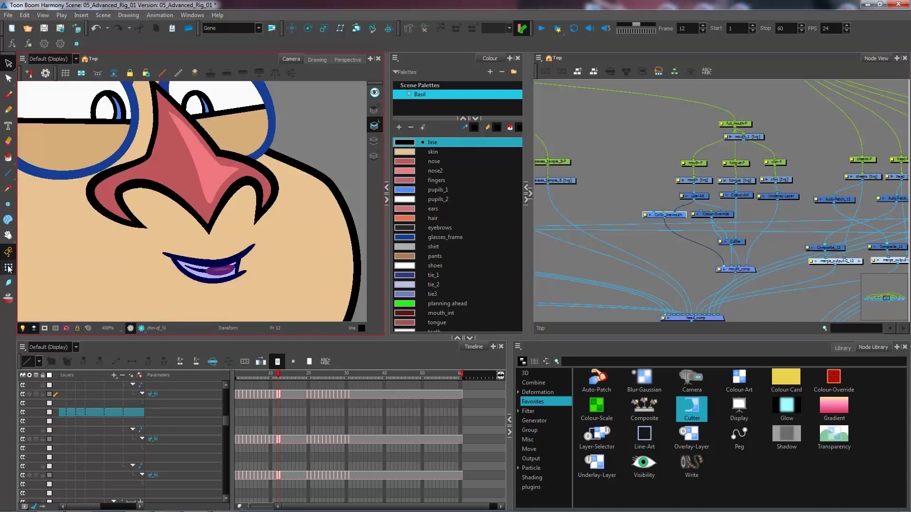
pyautogui.click(293, 173)
pyautogui.click(279, 378)
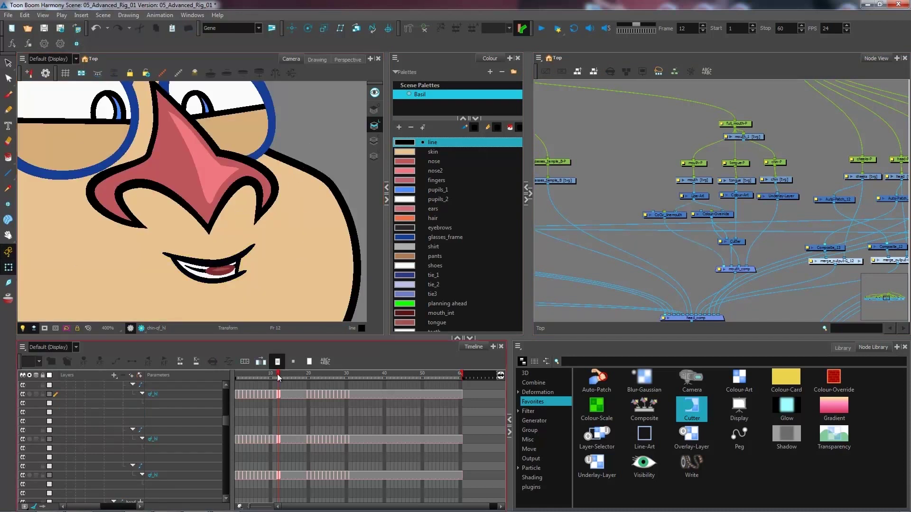
pyautogui.moveTo(277, 374); pyautogui.dragTo(244, 380)
pyautogui.press('2')
pyautogui.press('2')
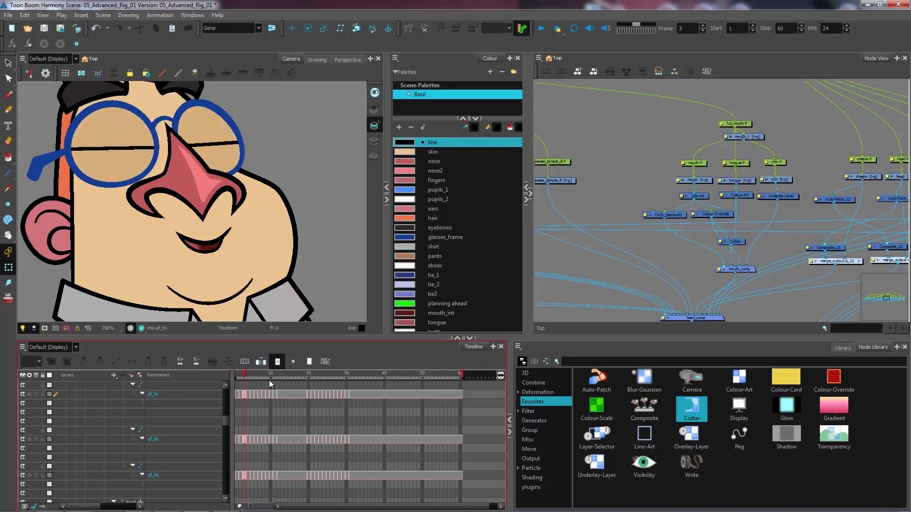
# Substitute the frame 15 mouth drawing qf_hl with qf_hd using Drawing Substitution.
pyautogui.click(389, 397)
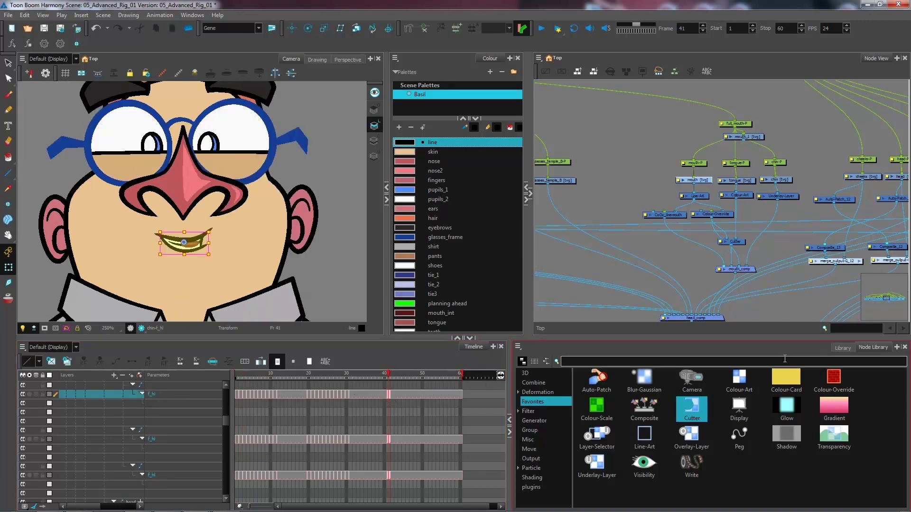
pyautogui.click(290, 377)
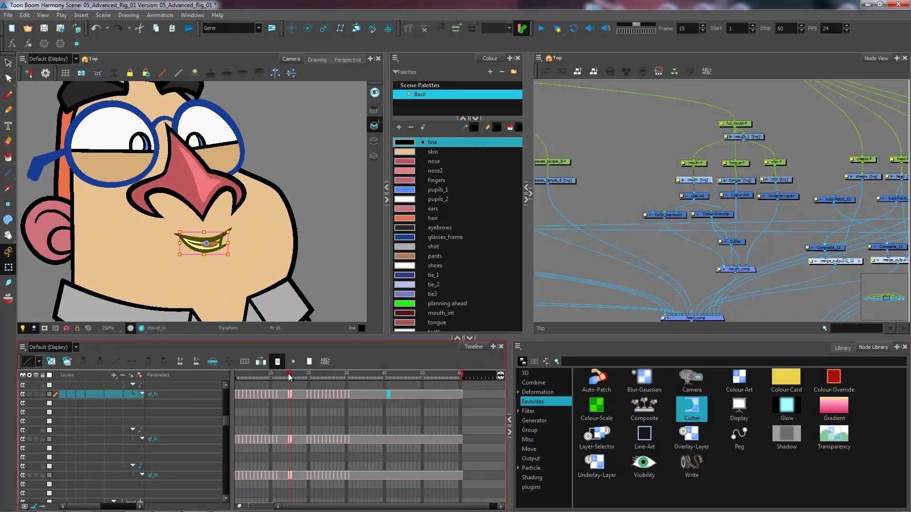
pyautogui.click(842, 348)
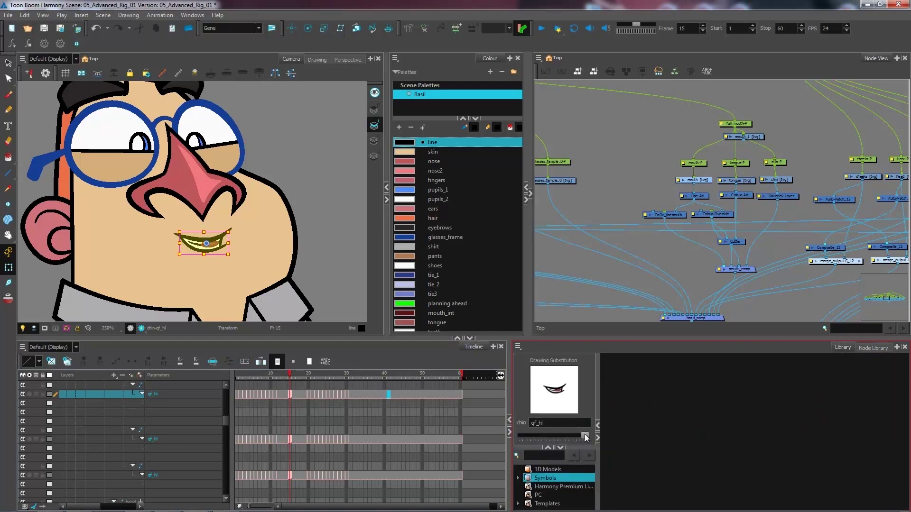
pyautogui.moveTo(584, 436)
pyautogui.mouseDown()
pyautogui.moveTo(527, 436)
pyautogui.moveTo(566, 437)
pyautogui.mouseUp()
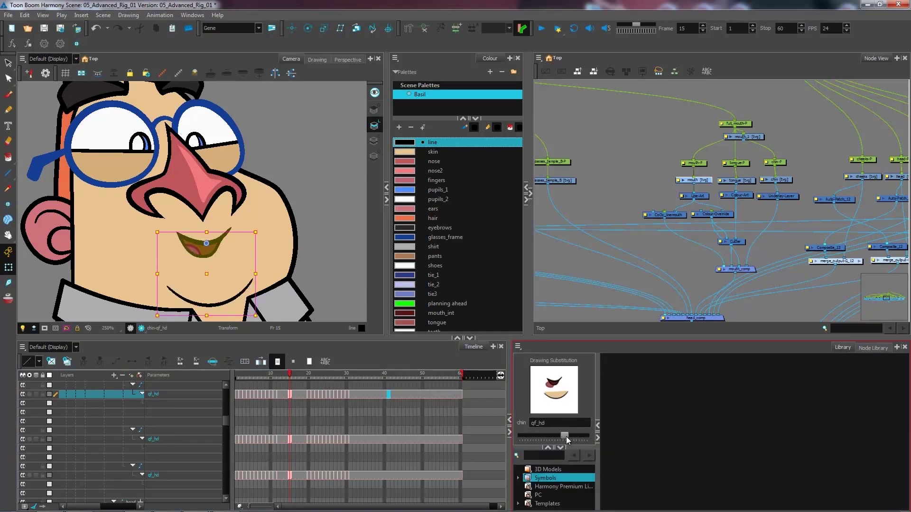